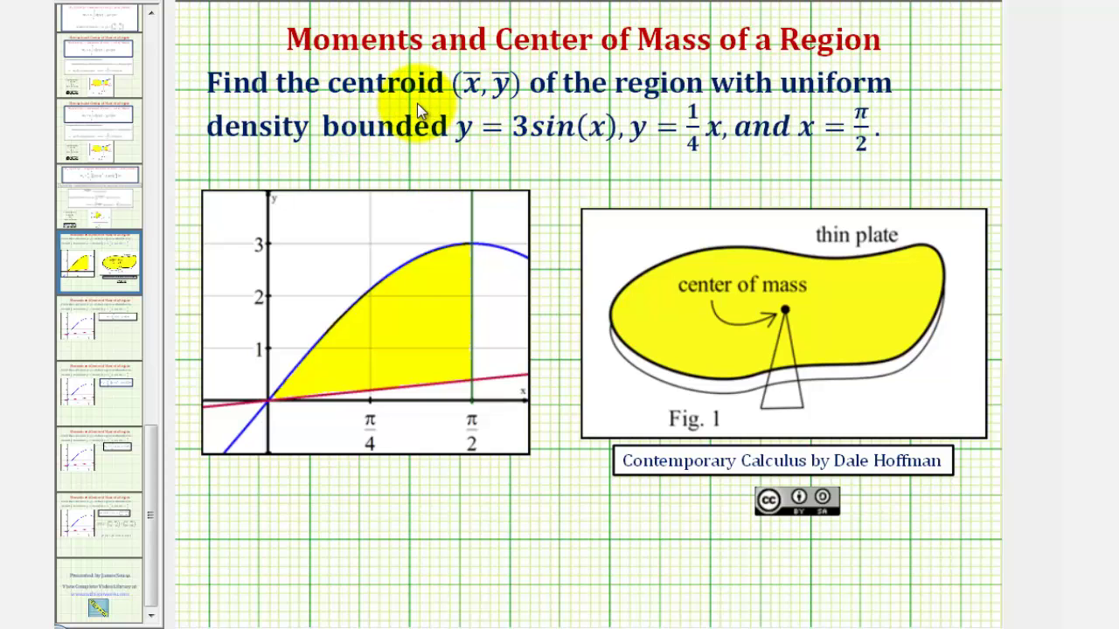
- Review the moment and mass formulas slide, then go to the centroid example slide for y = 3sin(x), y = x/4
scroll(96, 63, "up", 1)
left_click(96, 64)
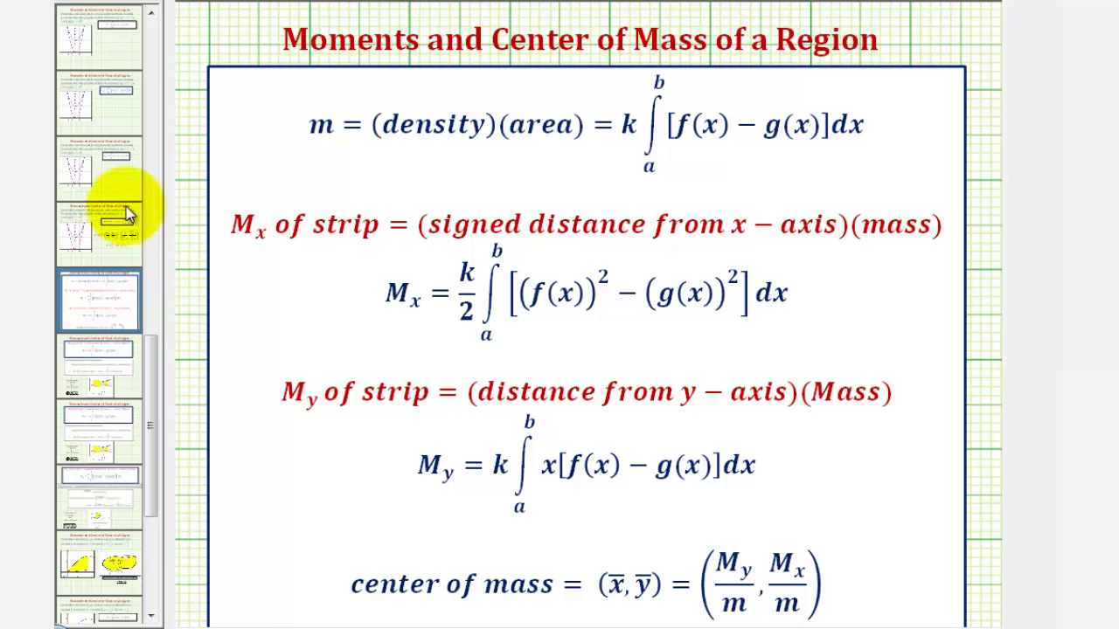
left_click_drag(150, 482, 150, 567)
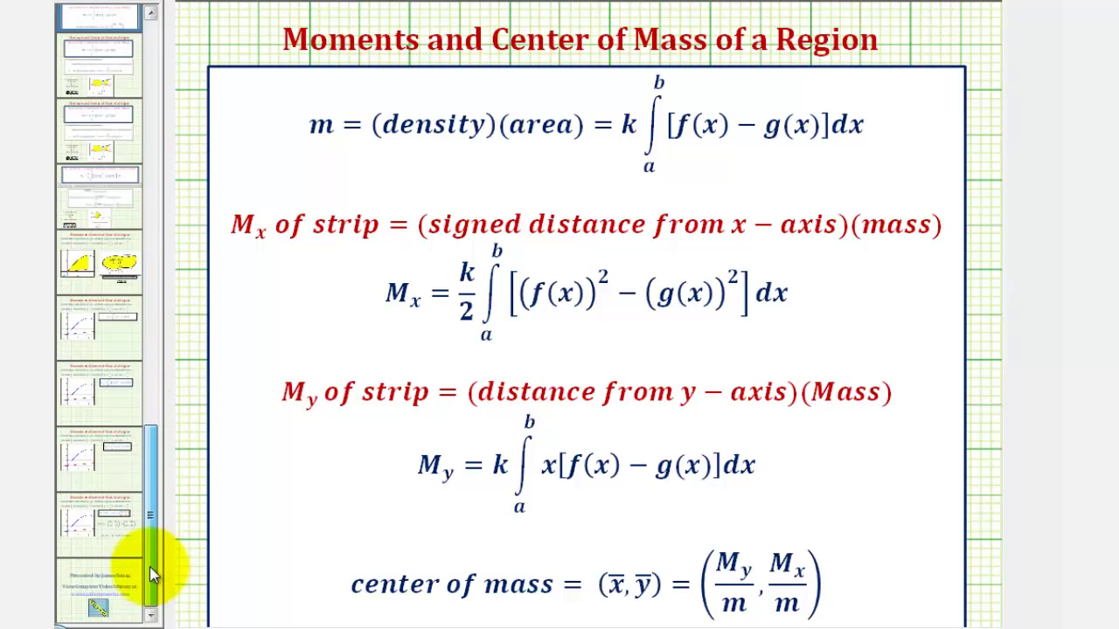
left_click(114, 331)
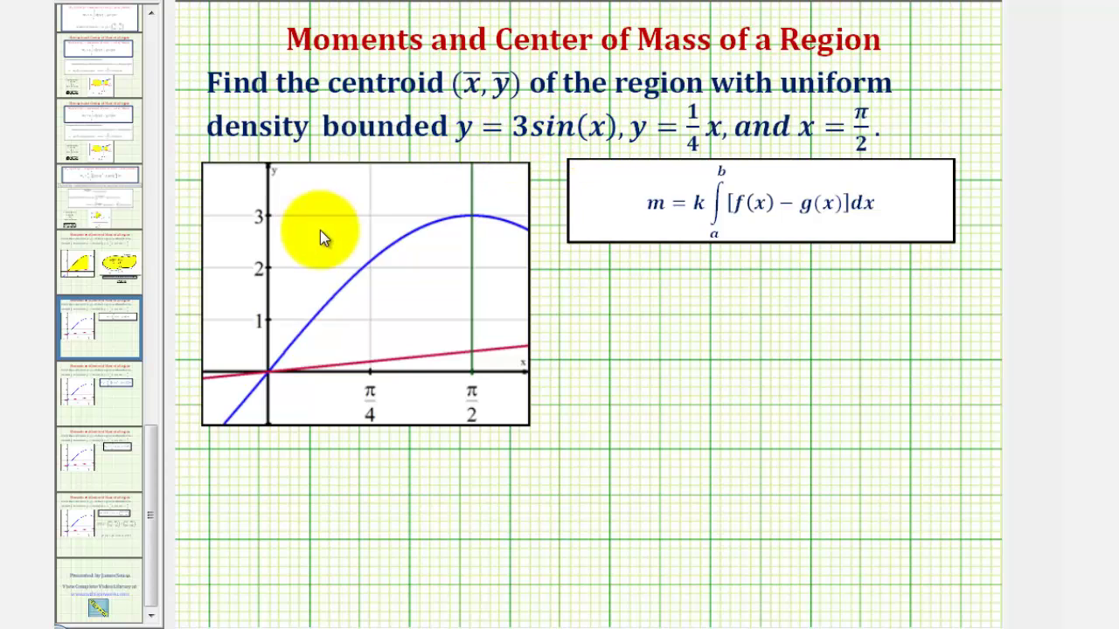
- Label the curves f(x) and g(x) and mark the bounds 0 and π/2 on the x-axis
mouse_move(339, 273)
left_mouse_down()
mouse_move(337, 257)
mouse_move(358, 252)
mouse_move(349, 241)
left_mouse_up()
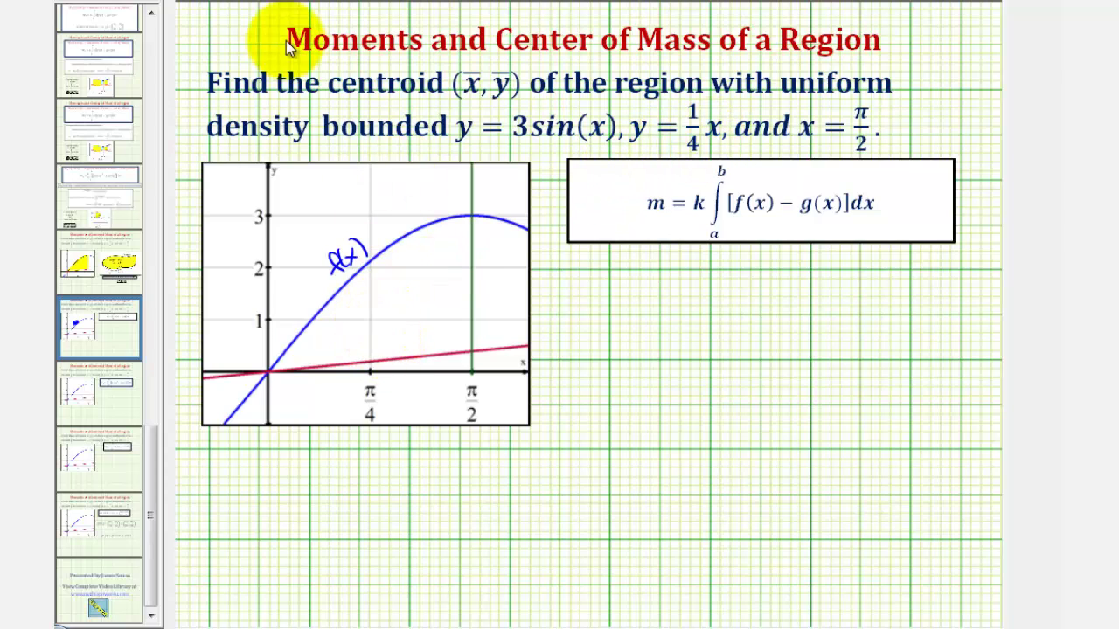
mouse_move(376, 337)
left_mouse_down()
mouse_move(380, 355)
mouse_move(389, 351)
left_mouse_up()
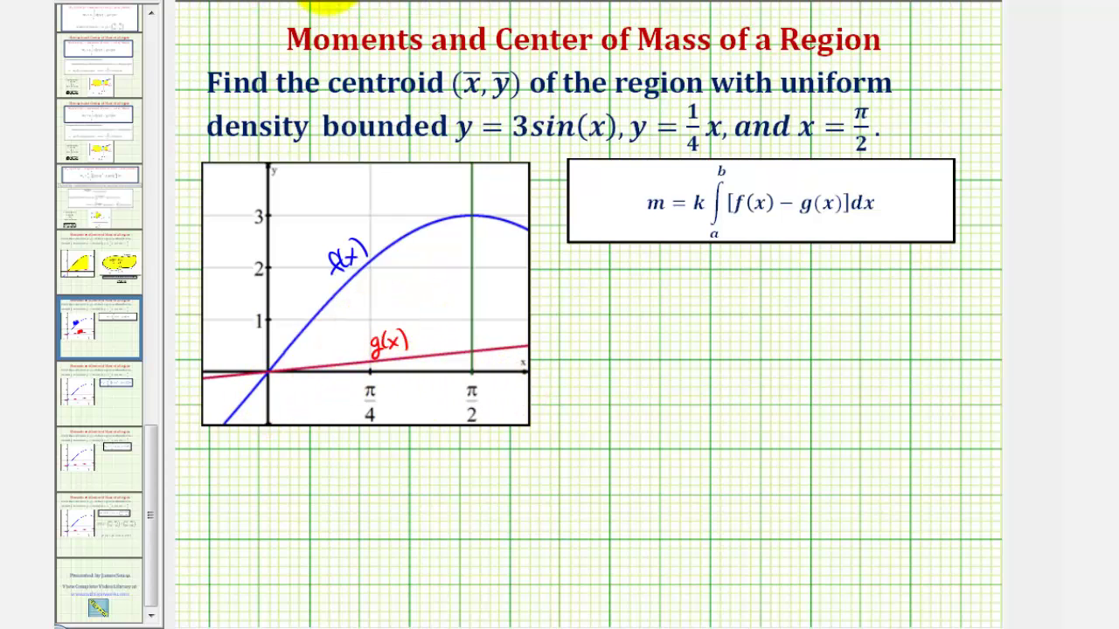
left_click(246, 9)
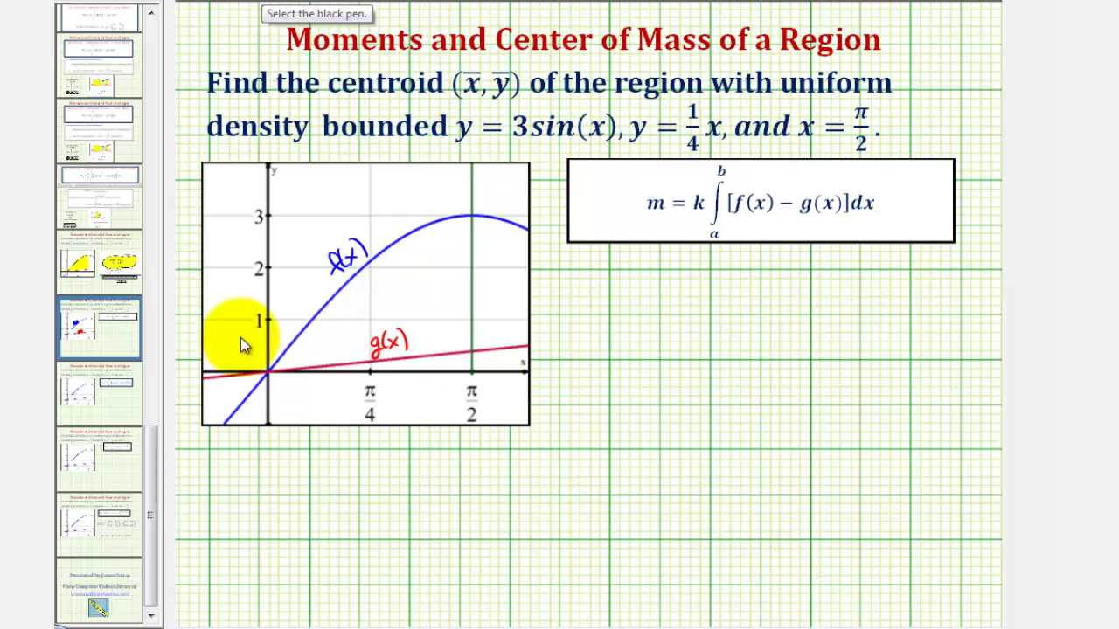
left_click_drag(278, 380, 277, 382)
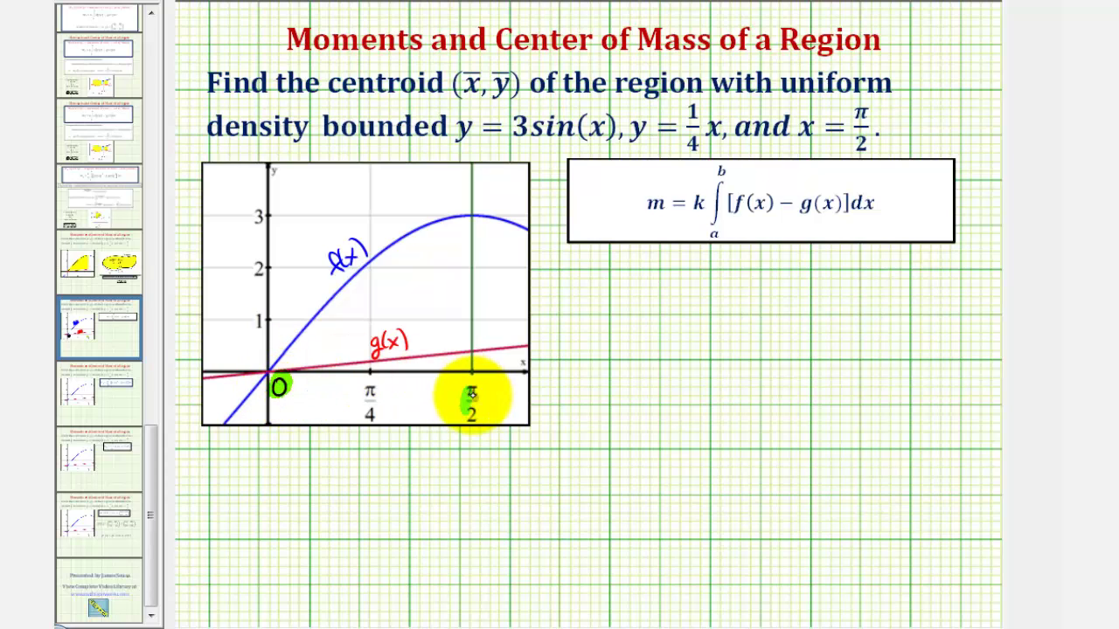
left_click_drag(471, 384, 473, 418)
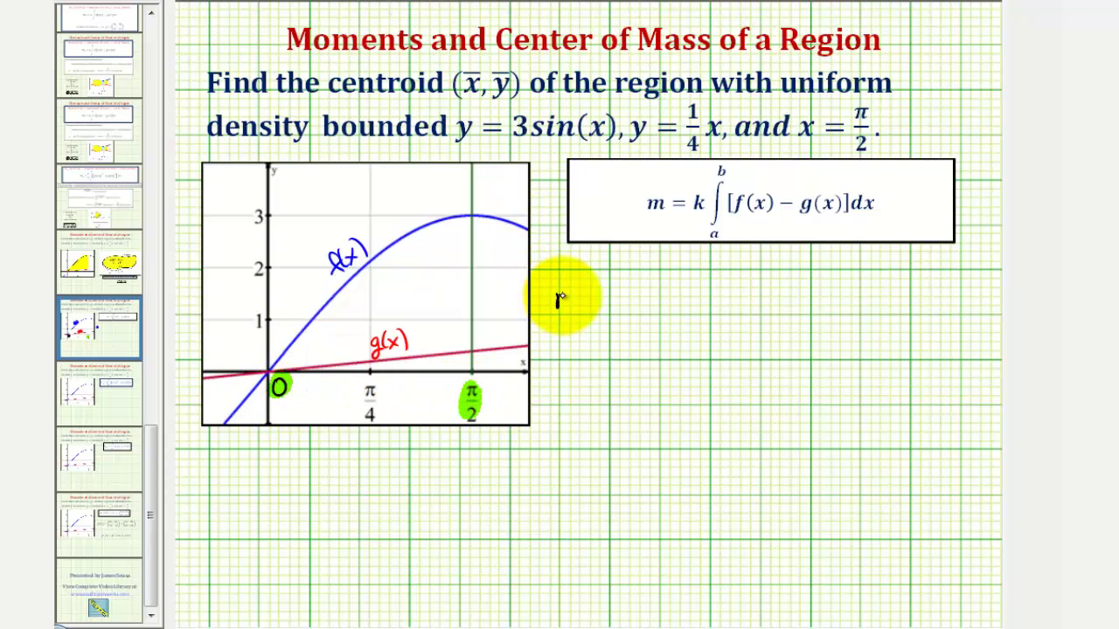
- Handwrite m = k∫₀^{π/2}(3sin(x) − ¼x)dx beside the graph
left_click_drag(559, 297, 596, 295)
left_click_drag(585, 303, 631, 308)
mouse_move(679, 271)
left_mouse_down()
mouse_move(661, 315)
mouse_move(689, 315)
left_mouse_up()
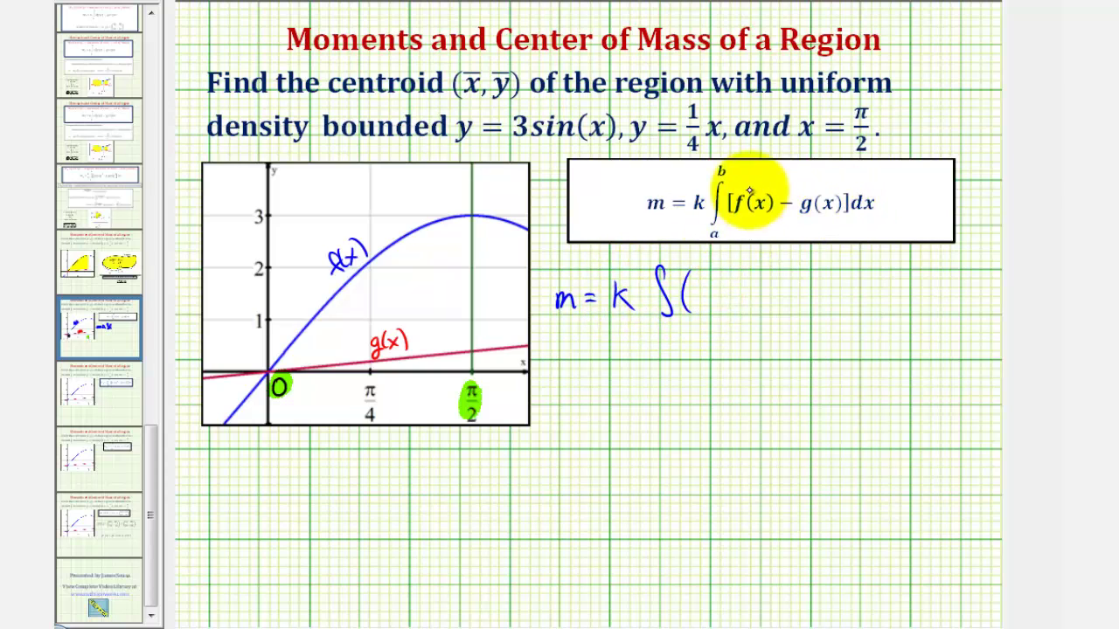
mouse_move(708, 292)
left_mouse_down()
mouse_move(777, 294)
mouse_move(784, 281)
mouse_move(820, 292)
mouse_move(808, 296)
mouse_move(836, 283)
mouse_move(875, 309)
mouse_move(889, 239)
mouse_move(905, 295)
mouse_move(909, 277)
mouse_move(934, 303)
left_mouse_up()
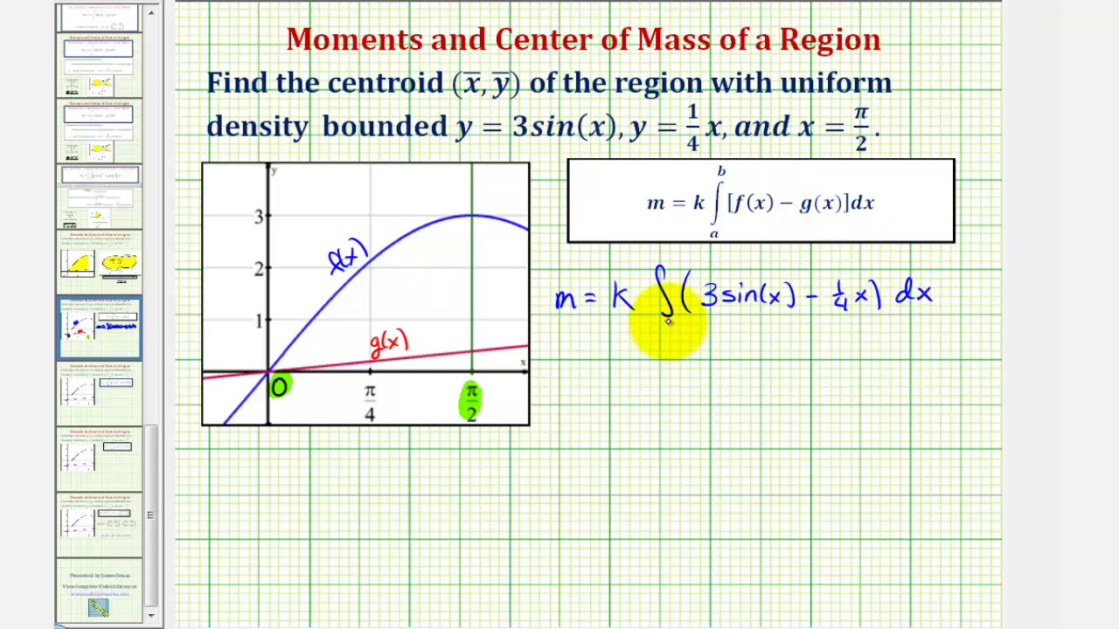
left_click_drag(671, 319, 670, 332)
left_click_drag(661, 252, 690, 258)
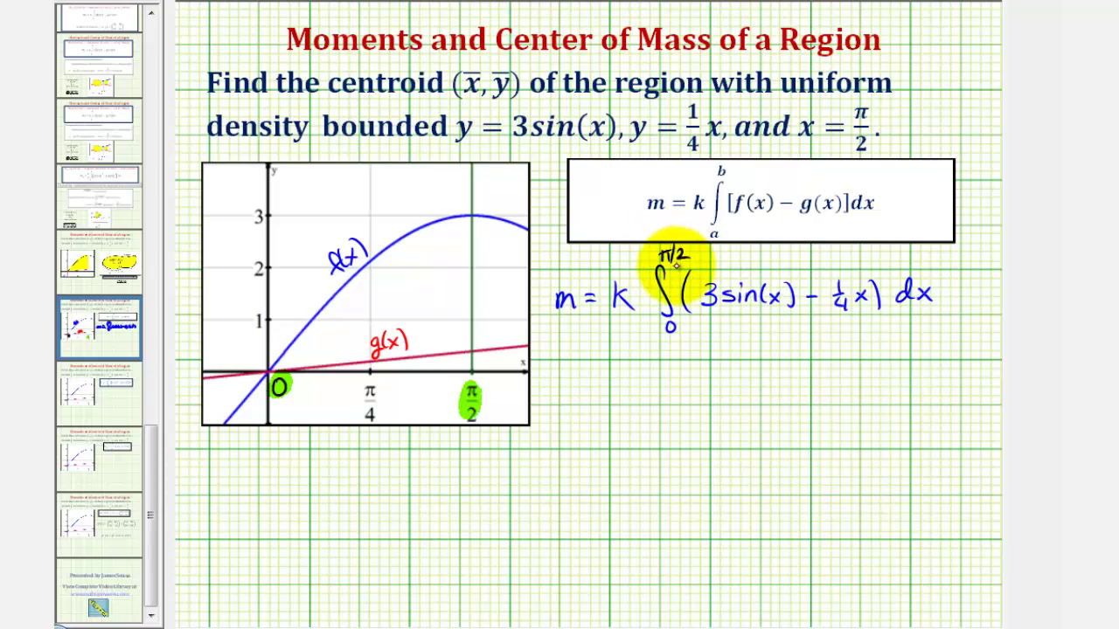
- Start a new line m ≈ k( for the numeric mass value
left_click_drag(560, 382, 607, 383)
left_click_drag(639, 365, 643, 392)
left_click_drag(687, 367, 686, 393)
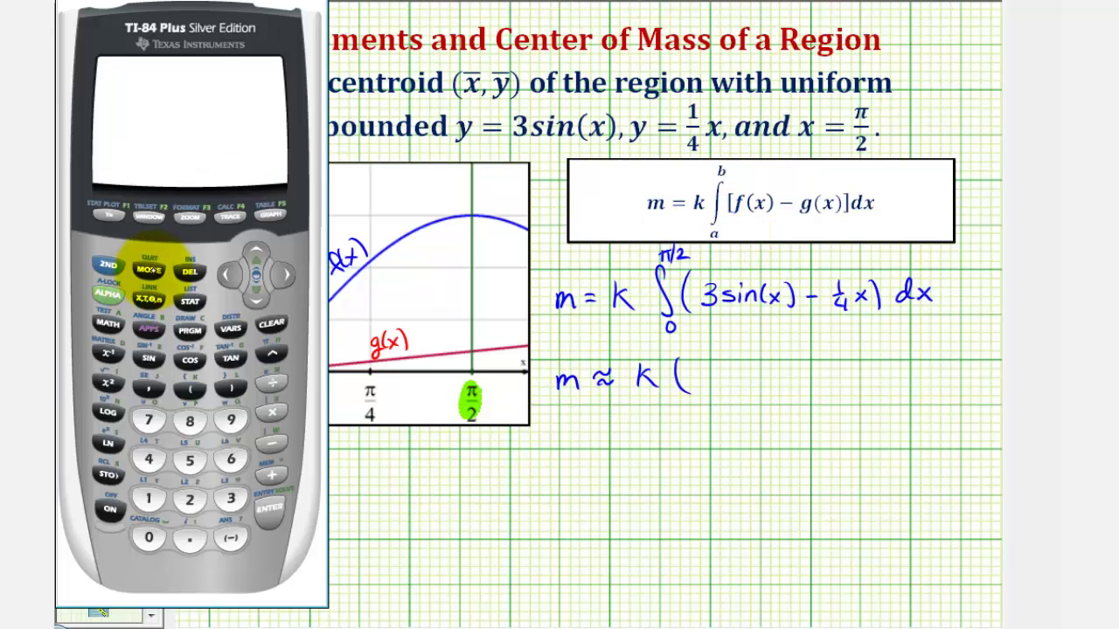
- Check the calculator's angle mode and insert fnInt( from the MATH menu on the home screen
left_click(148, 271)
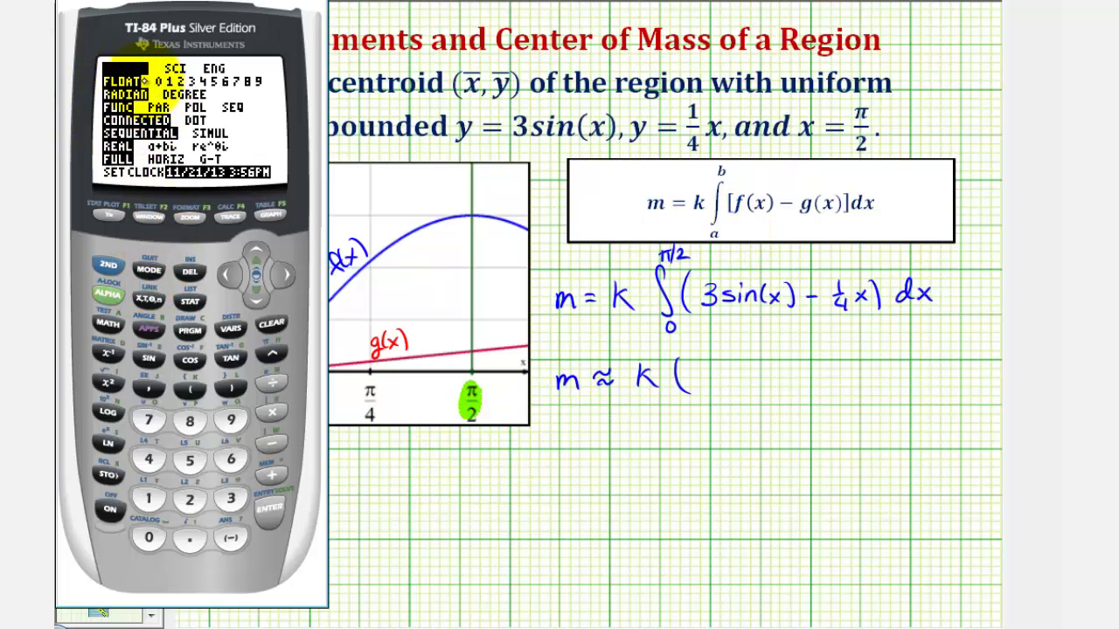
left_click(107, 264)
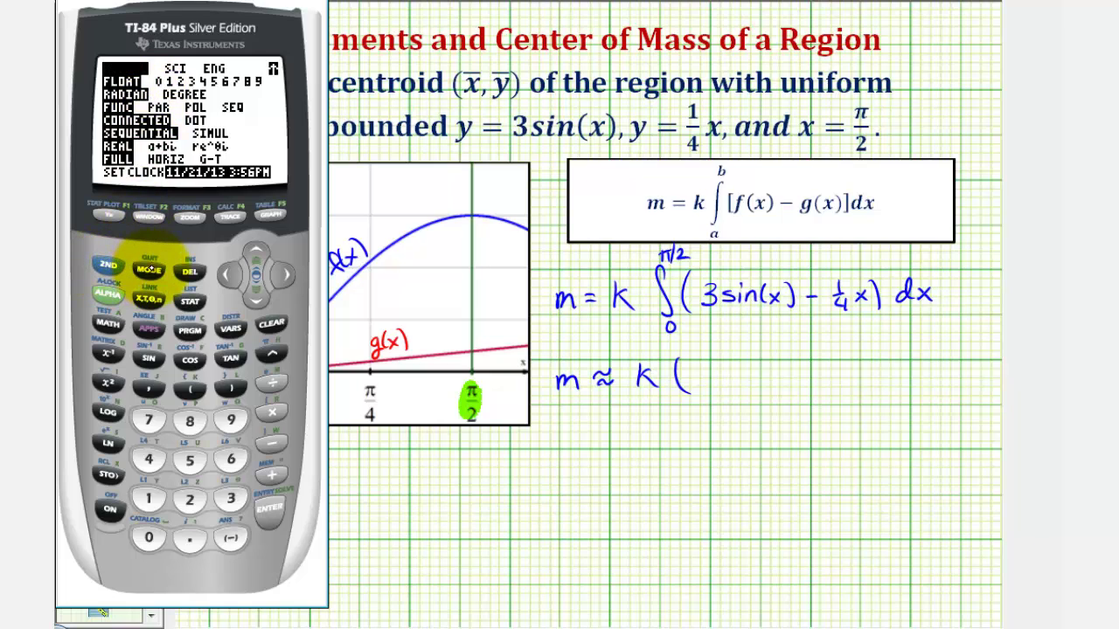
left_click(148, 271)
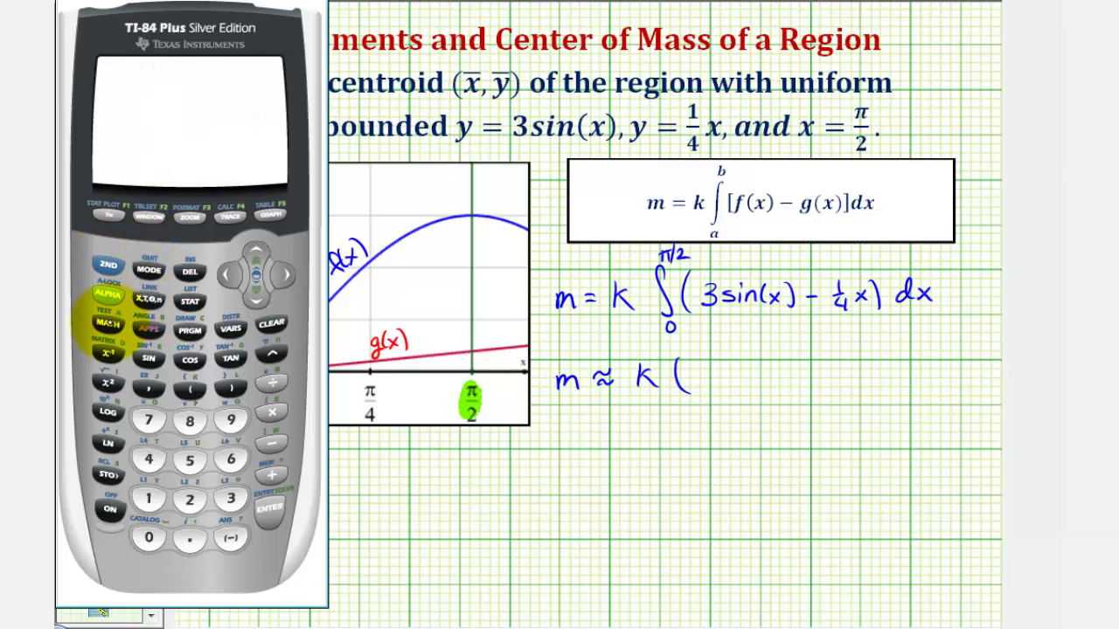
left_click(107, 322)
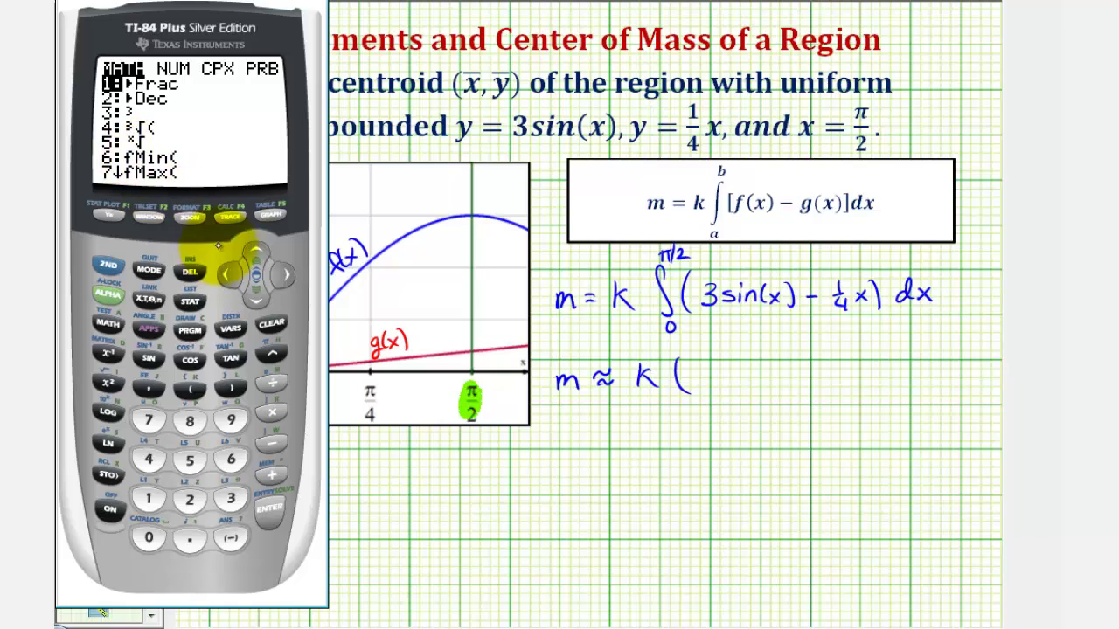
left_click(256, 253)
left_click(256, 253)
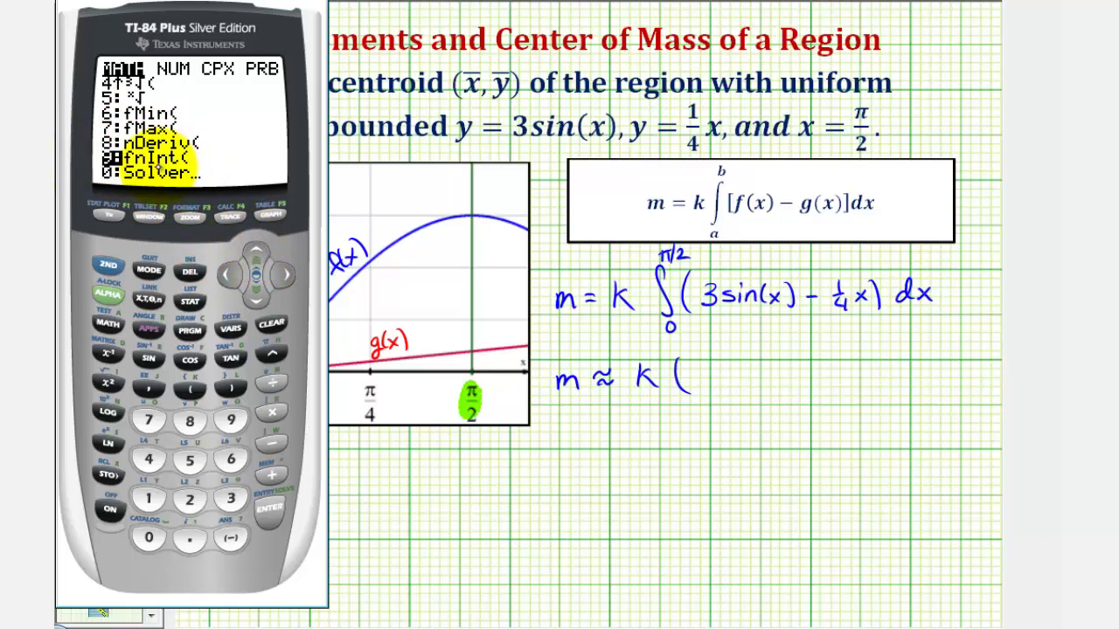
left_click(270, 507)
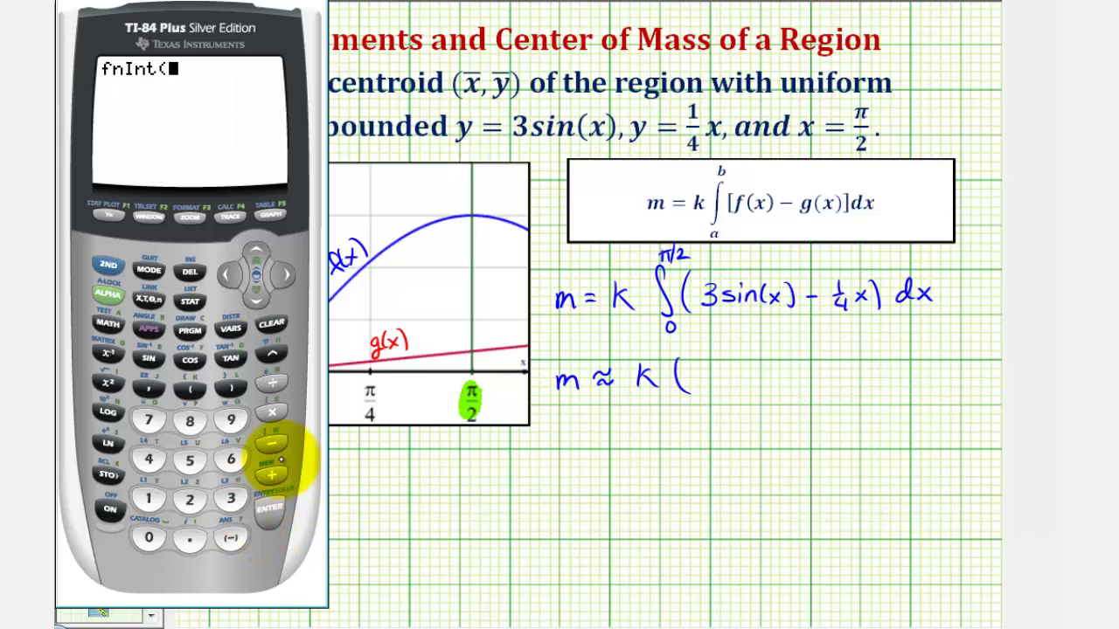
- Enter the integrand 3sin(X)-.25X with X as the integration variable
left_click(232, 497)
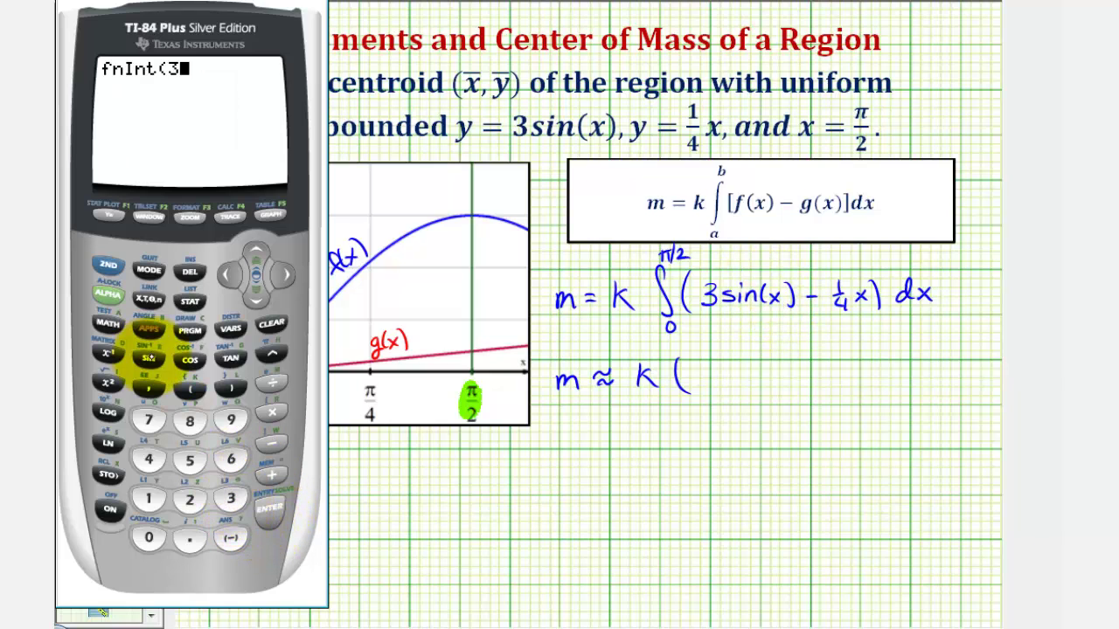
left_click(149, 358)
left_click(149, 299)
left_click(231, 389)
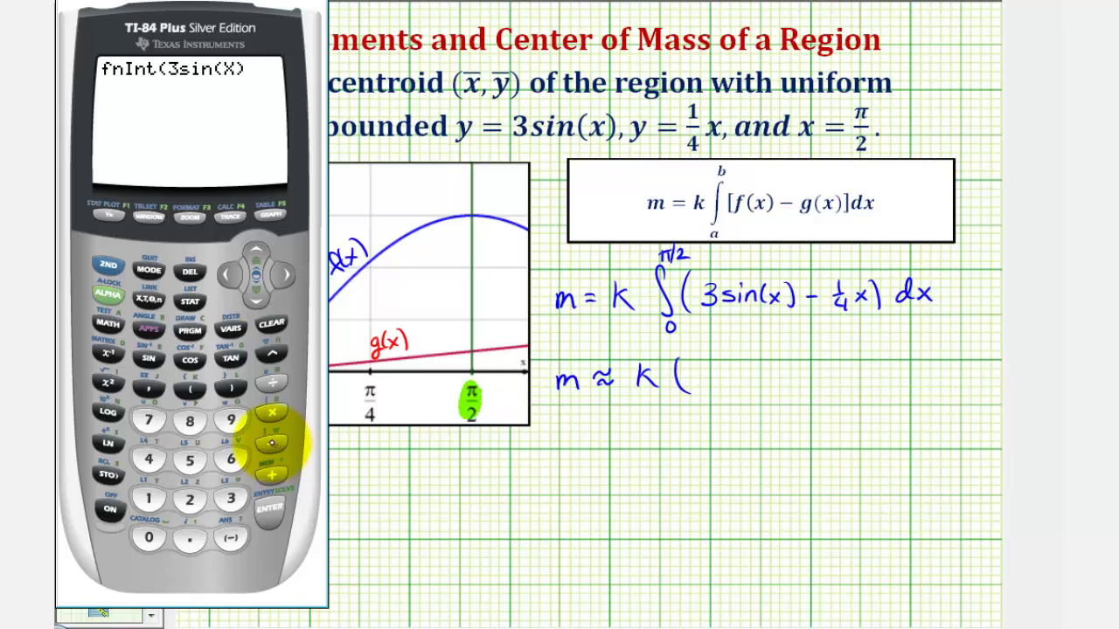
left_click(271, 443)
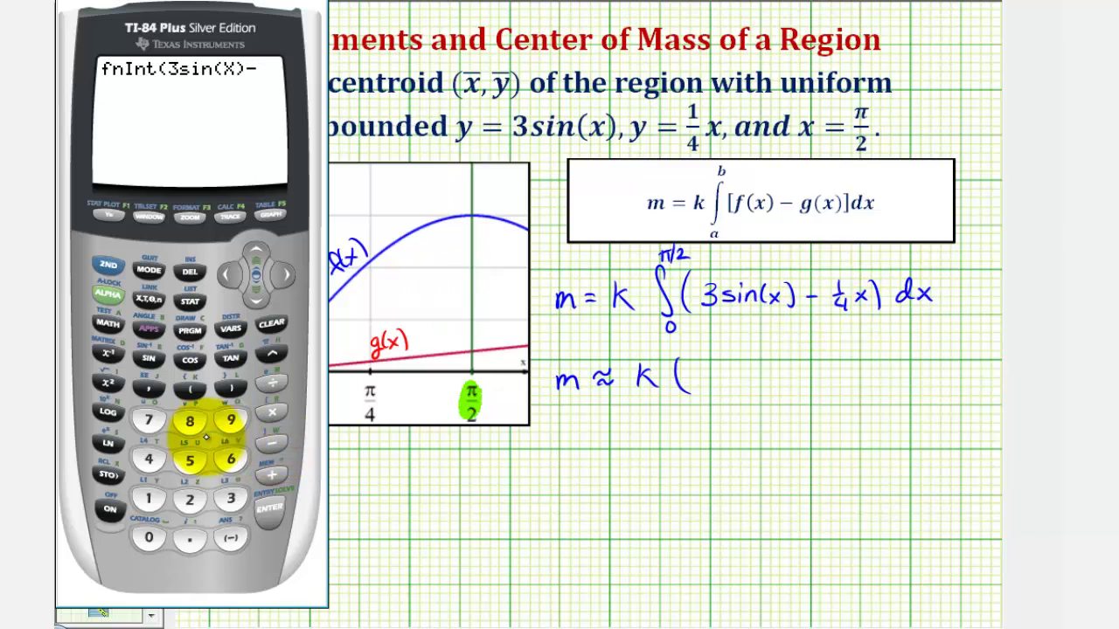
left_click(189, 537)
left_click(188, 498)
left_click(189, 459)
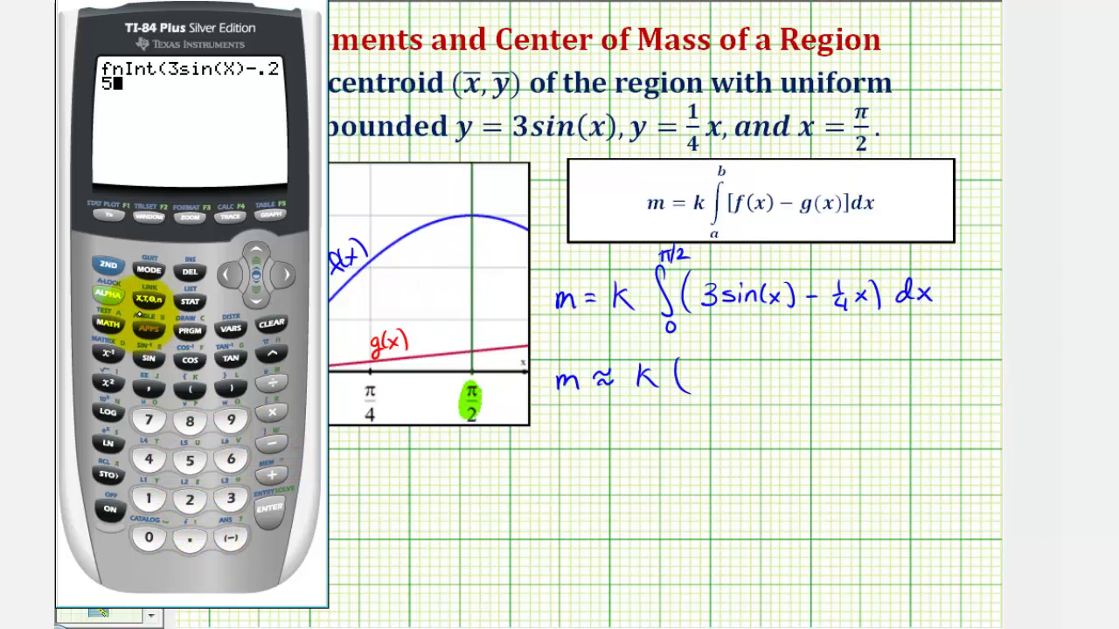
left_click(149, 299)
left_click(149, 388)
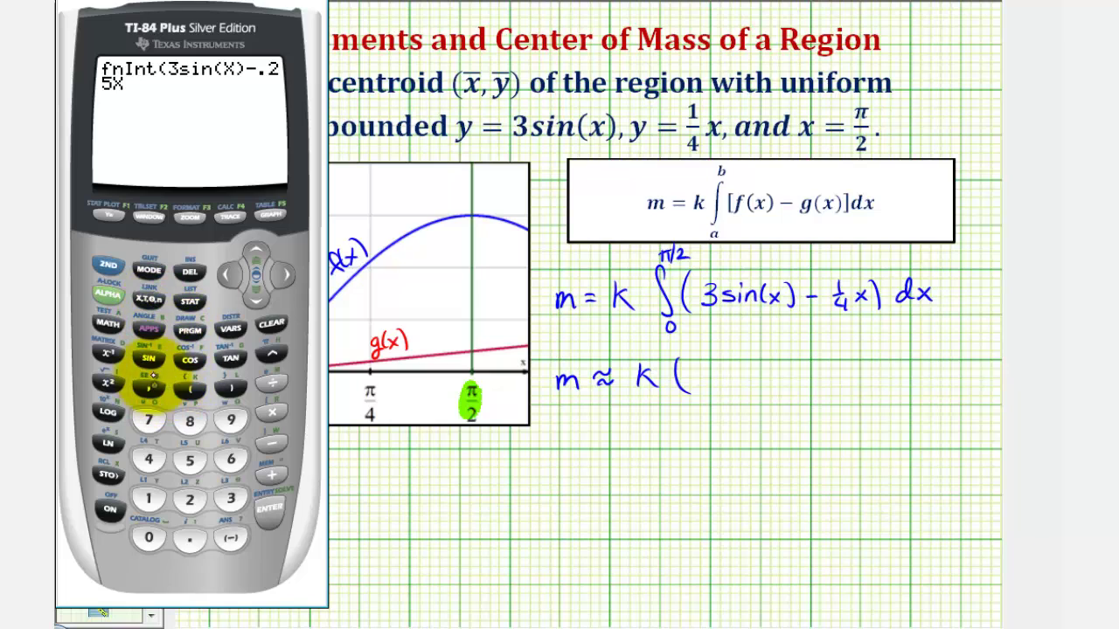
left_click(154, 306)
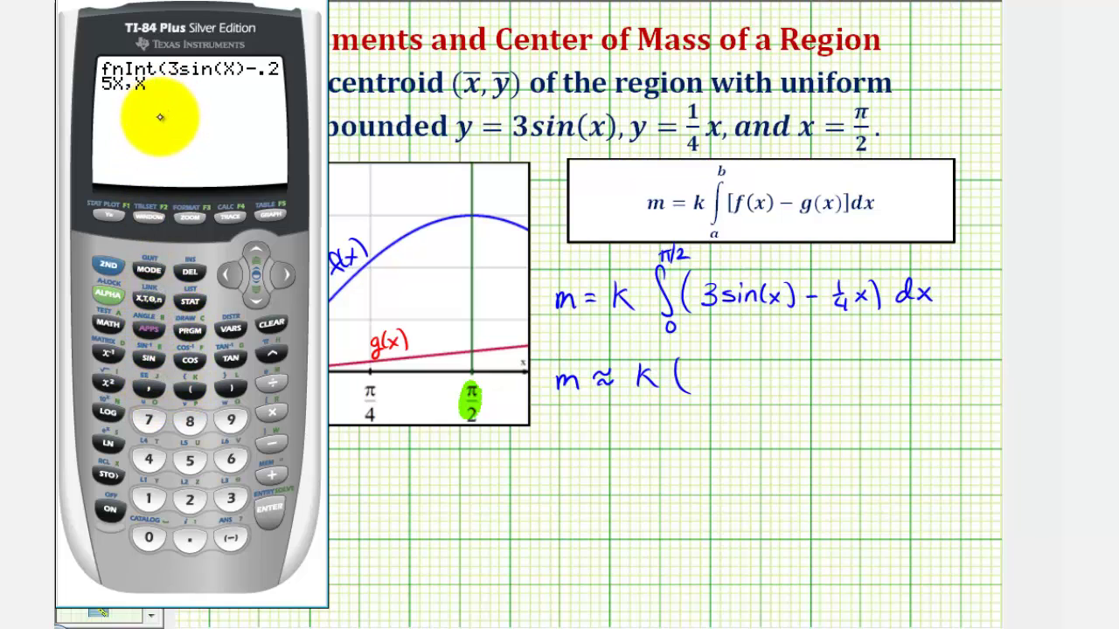
- Add limits 0 and π/2 and evaluate the integral, getting 2.691574862
left_click(149, 388)
left_click(149, 538)
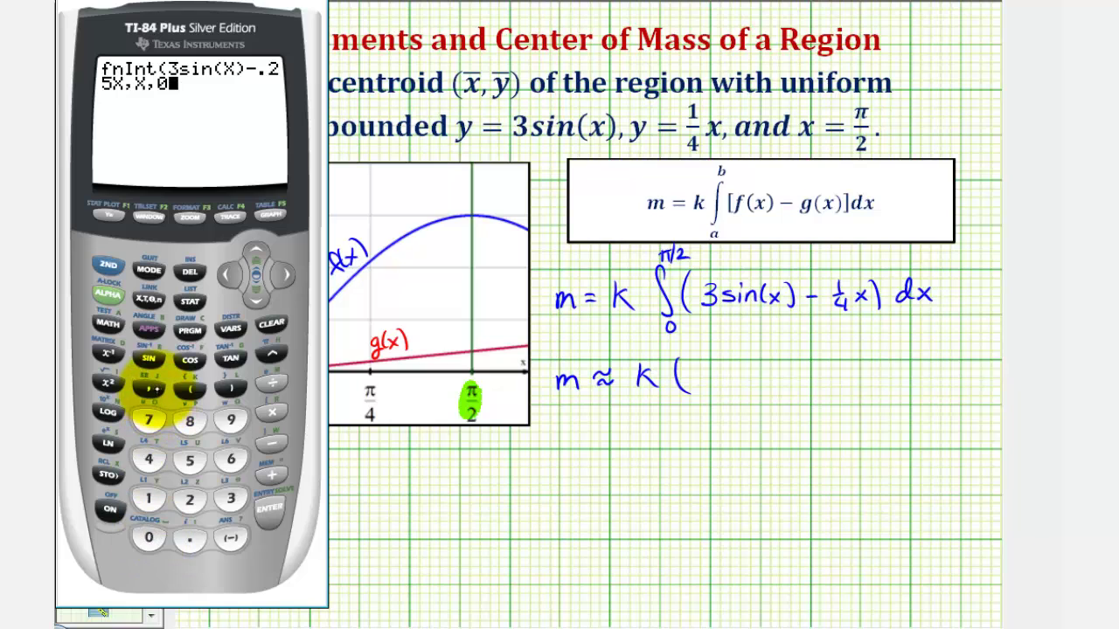
left_click(149, 388)
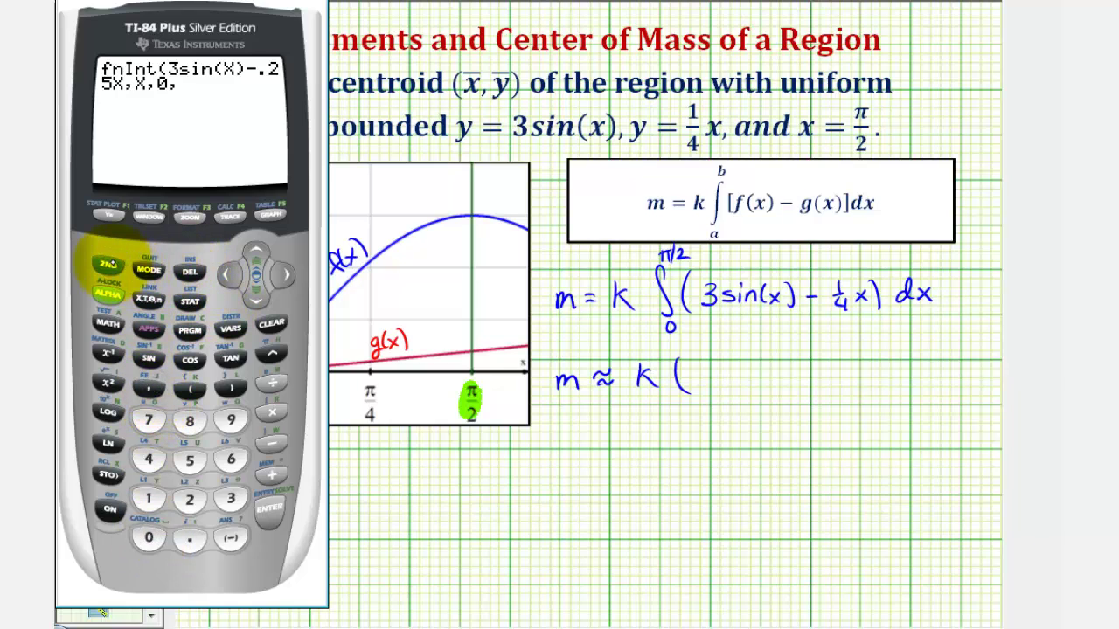
left_click(108, 264)
left_click(273, 353)
left_click(273, 382)
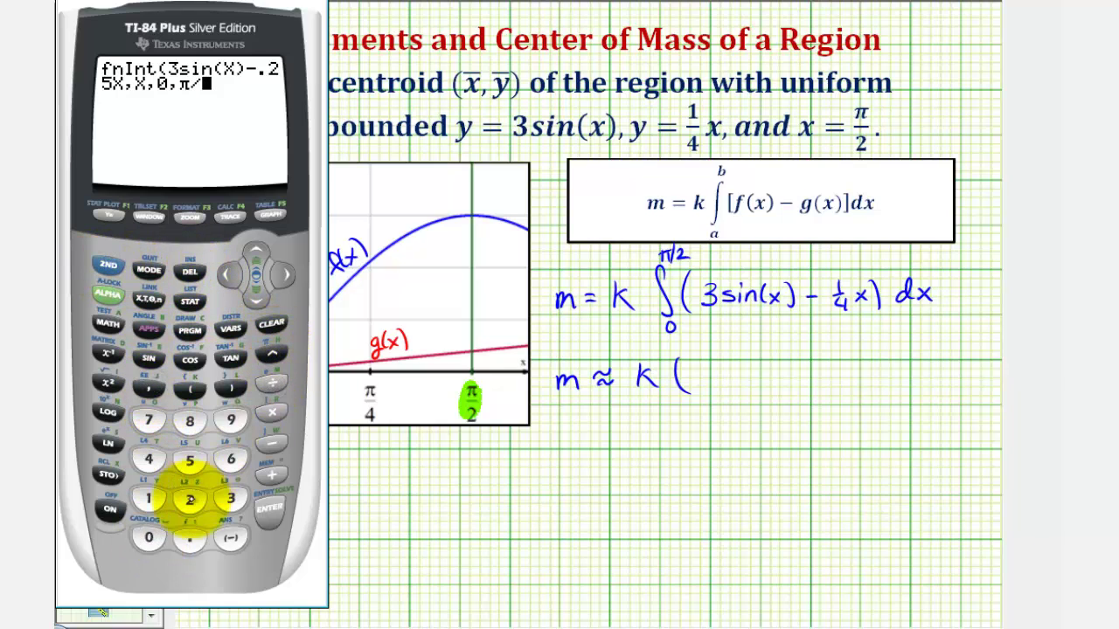
left_click(189, 499)
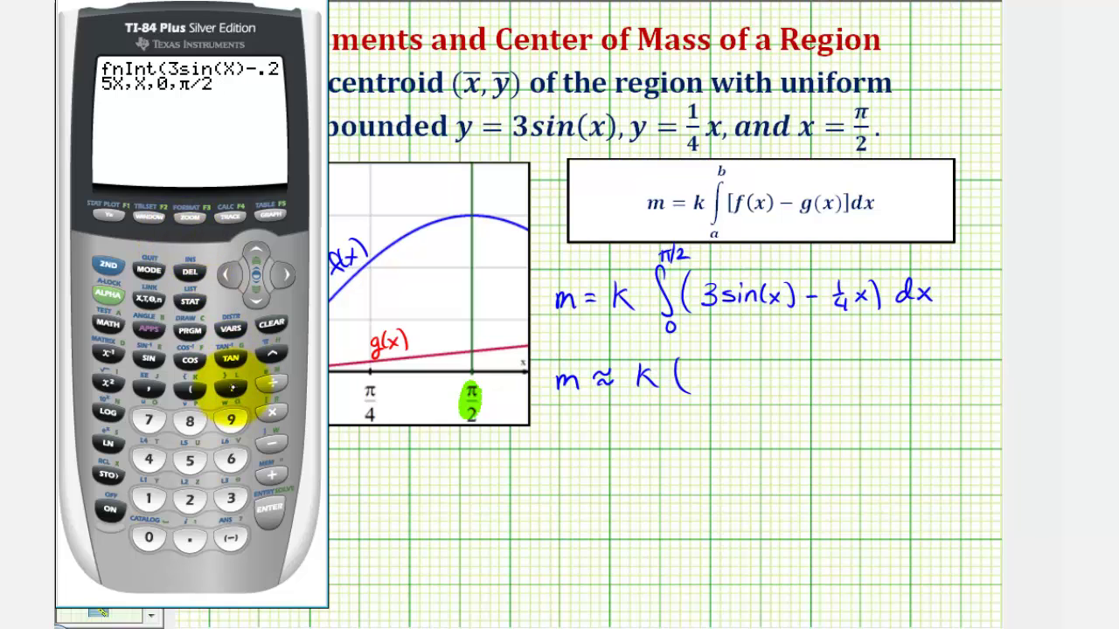
left_click(231, 389)
left_click(272, 509)
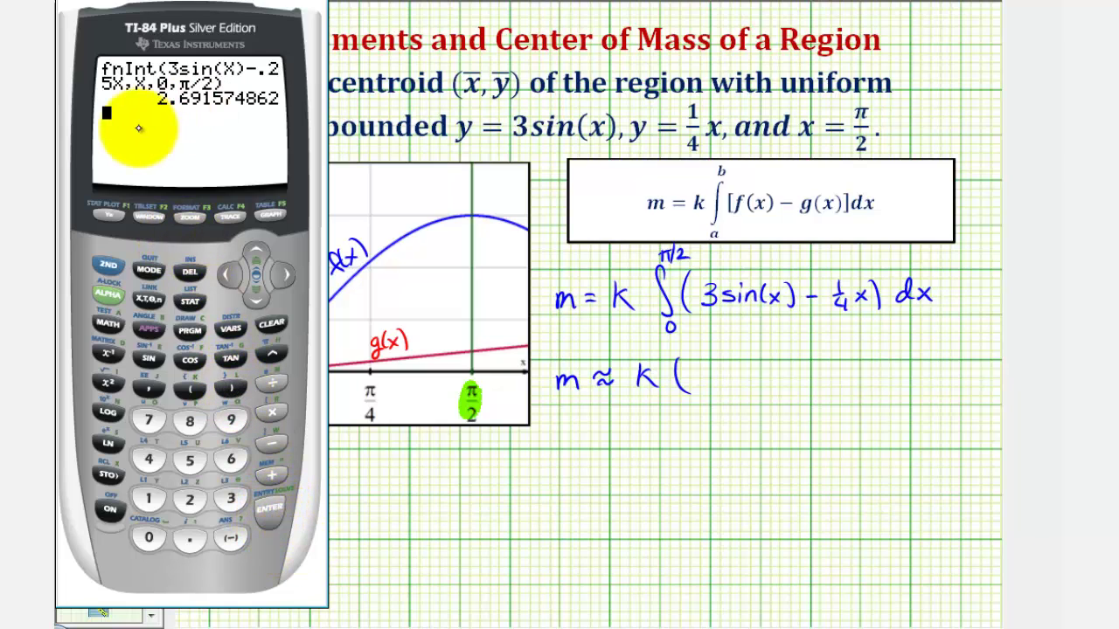
- Store the result 2.691574862 in variable A and return to SMART Notebook
left_click(110, 474)
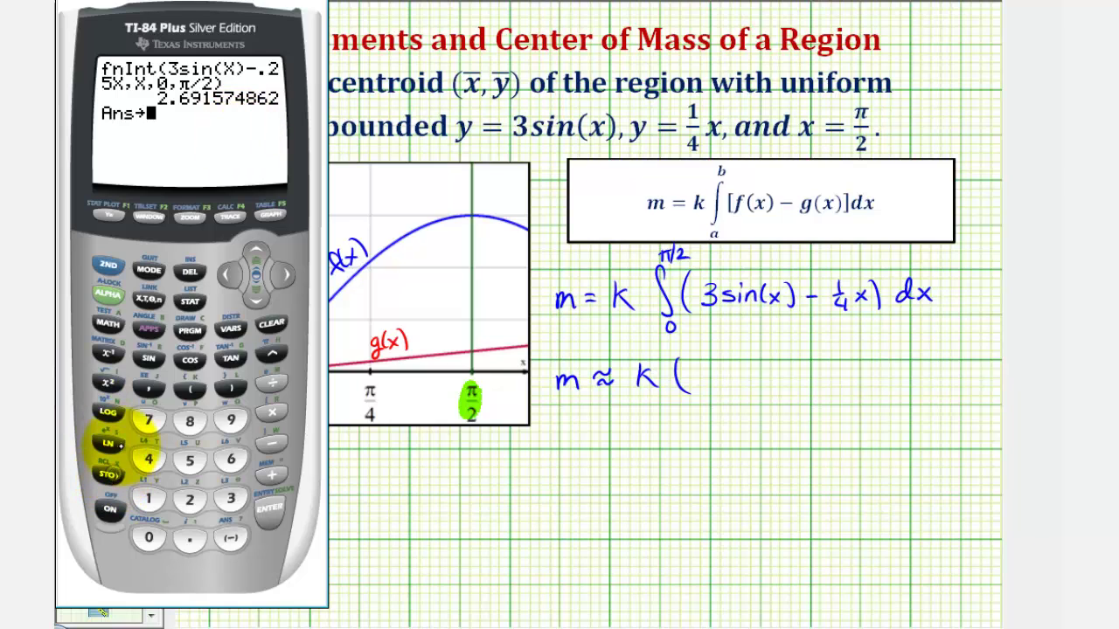
left_click(110, 295)
left_click(108, 323)
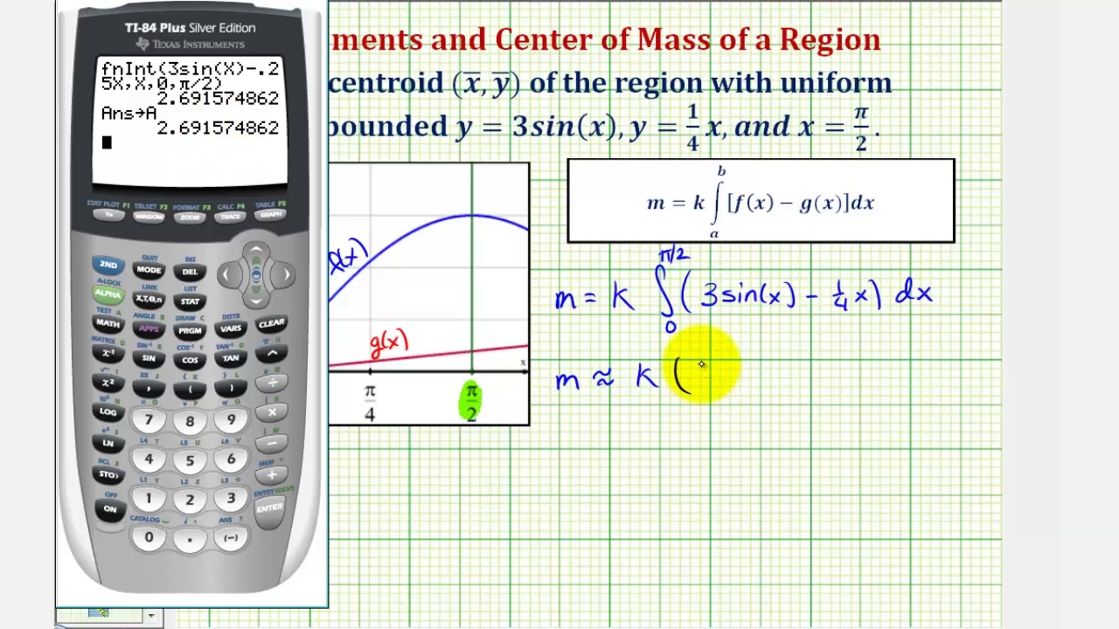
key("alt+Tab")
- Complete the mass as m ≈ k(2.6916) = 2.6916k and write m = A below it
mouse_move(713, 378)
left_mouse_down()
mouse_move(777, 370)
mouse_move(790, 352)
mouse_move(798, 391)
mouse_move(841, 375)
mouse_move(870, 382)
mouse_move(905, 360)
mouse_move(962, 361)
mouse_move(957, 382)
left_mouse_up()
left_click(874, 380)
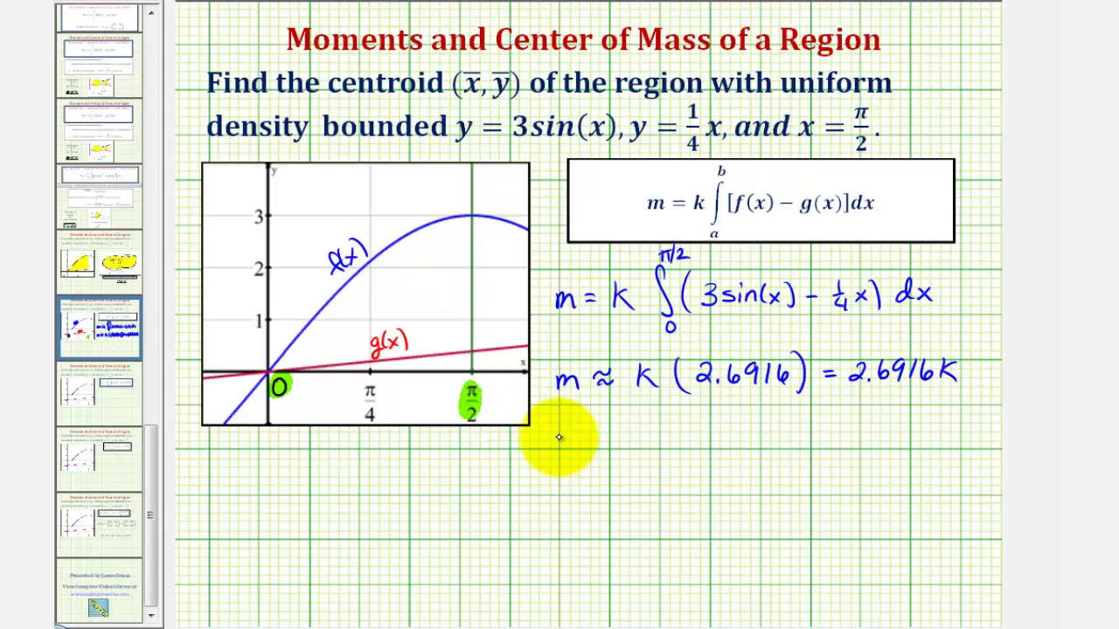
mouse_move(559, 437)
left_mouse_down()
mouse_move(583, 451)
mouse_move(605, 440)
left_mouse_up()
left_click_drag(592, 446, 603, 446)
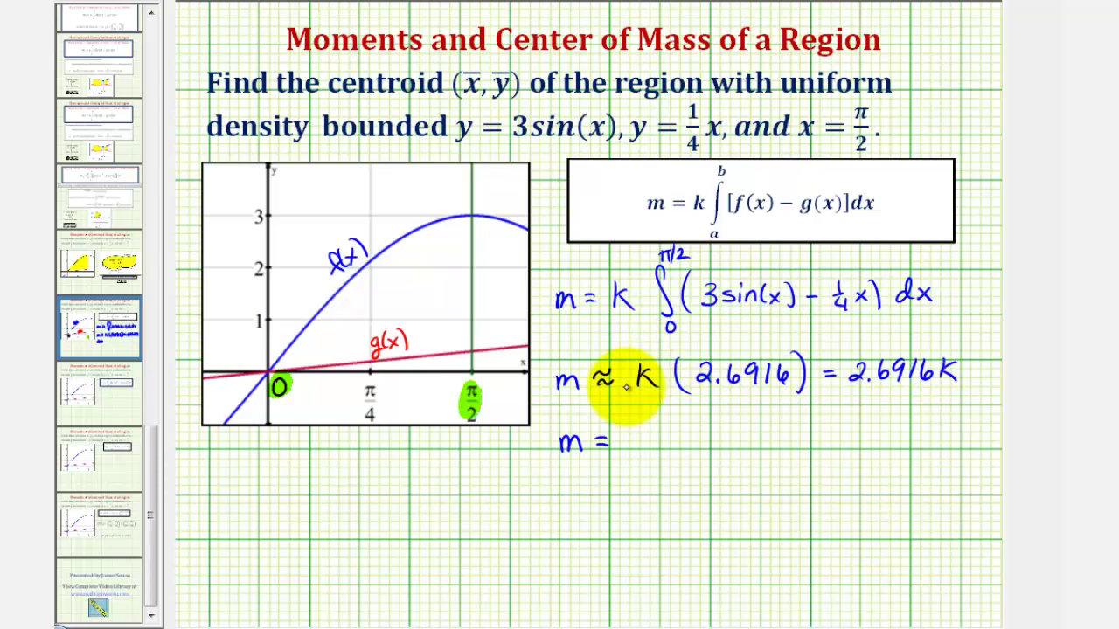
mouse_move(632, 452)
left_mouse_down()
mouse_move(644, 428)
mouse_move(652, 452)
left_mouse_up()
left_click_drag(635, 443, 675, 451)
- On the next slide, handwrite Mx = k/2∫₀[(3sin(x))² − (.25x)²]dx under the formula box
key("Page_Down")
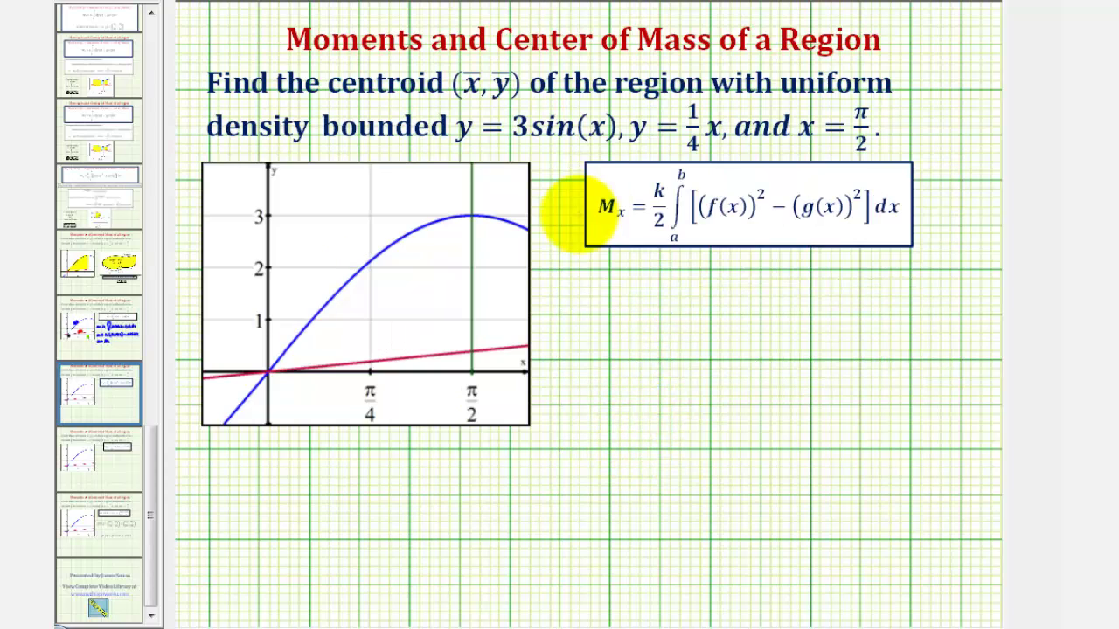
mouse_move(558, 308)
left_mouse_down()
mouse_move(565, 281)
mouse_move(590, 316)
mouse_move(615, 295)
left_mouse_up()
left_click_drag(603, 302, 652, 296)
left_click_drag(640, 300, 653, 308)
left_click_drag(697, 270, 682, 315)
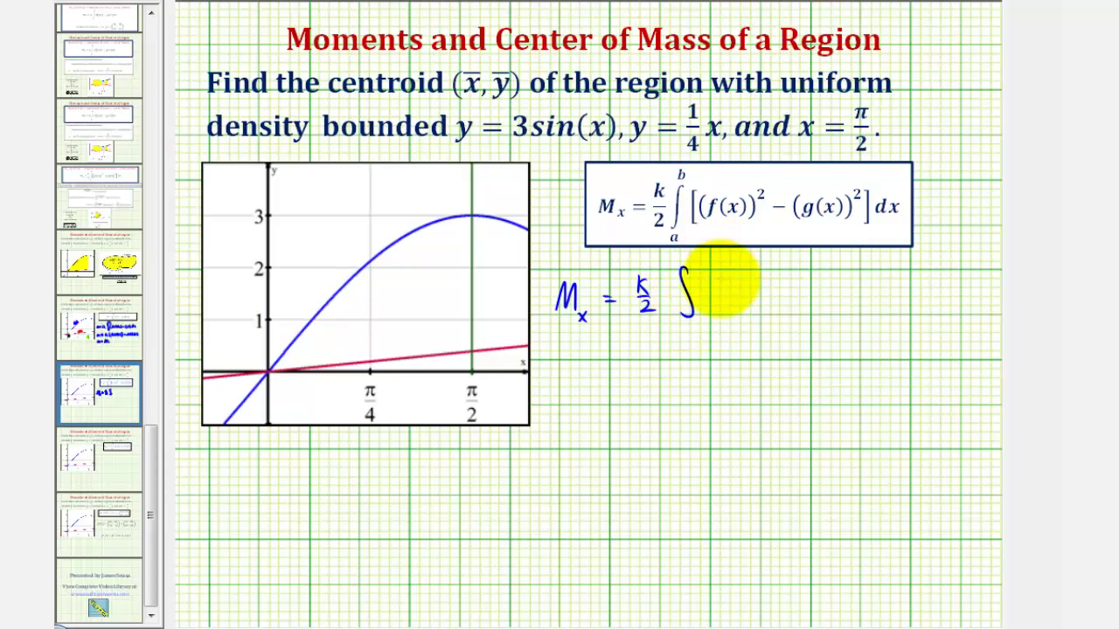
left_click_drag(721, 268, 722, 312)
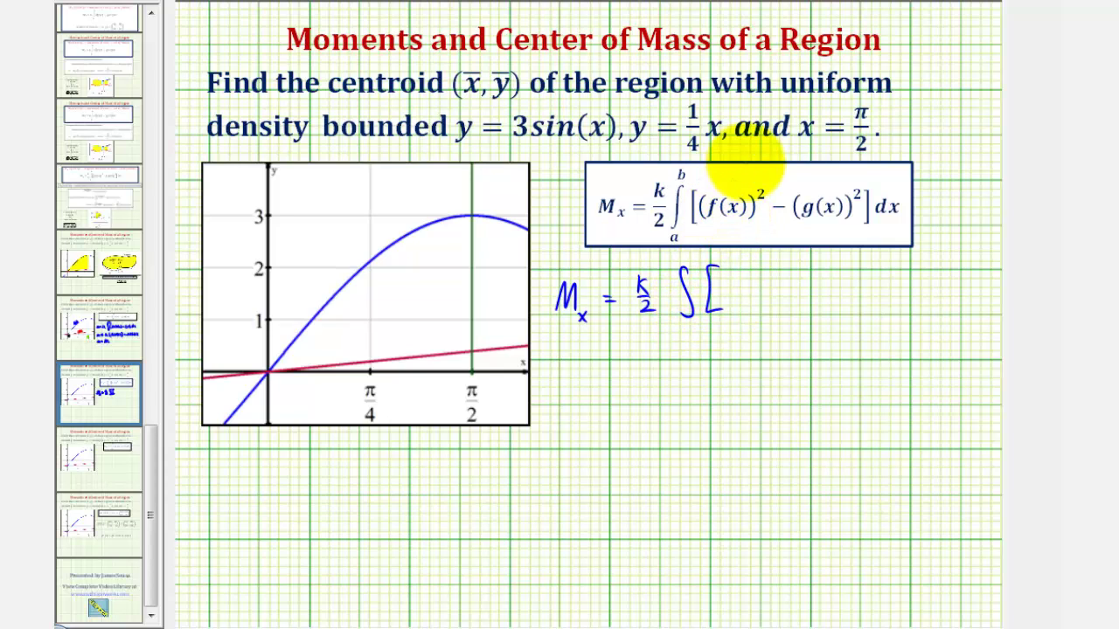
mouse_move(739, 275)
left_mouse_down()
mouse_move(736, 303)
mouse_move(782, 284)
mouse_move(836, 302)
mouse_move(849, 273)
mouse_move(873, 301)
left_mouse_up()
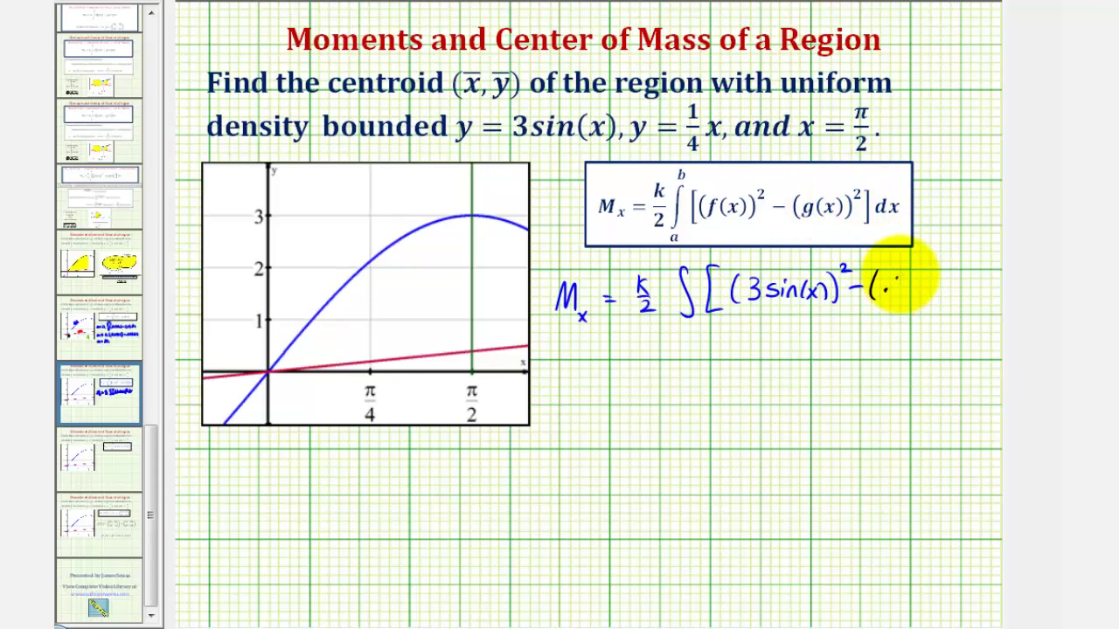
mouse_move(900, 279)
left_mouse_down()
mouse_move(949, 294)
mouse_move(964, 258)
mouse_move(959, 301)
mouse_move(998, 289)
left_mouse_up()
left_click_drag(999, 273, 987, 290)
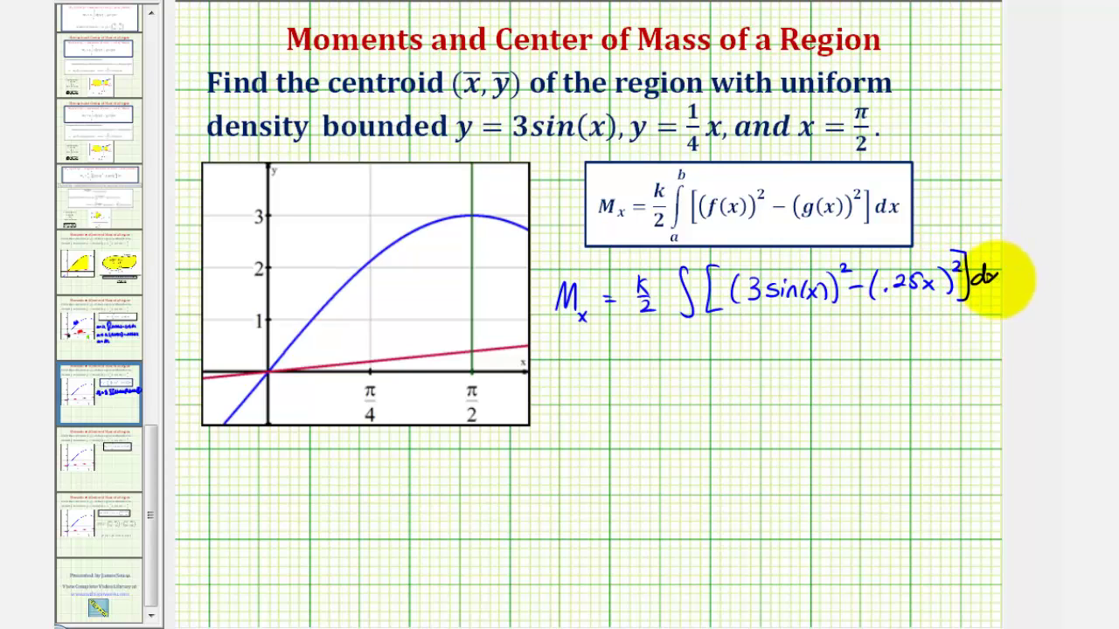
left_click_drag(692, 323, 690, 334)
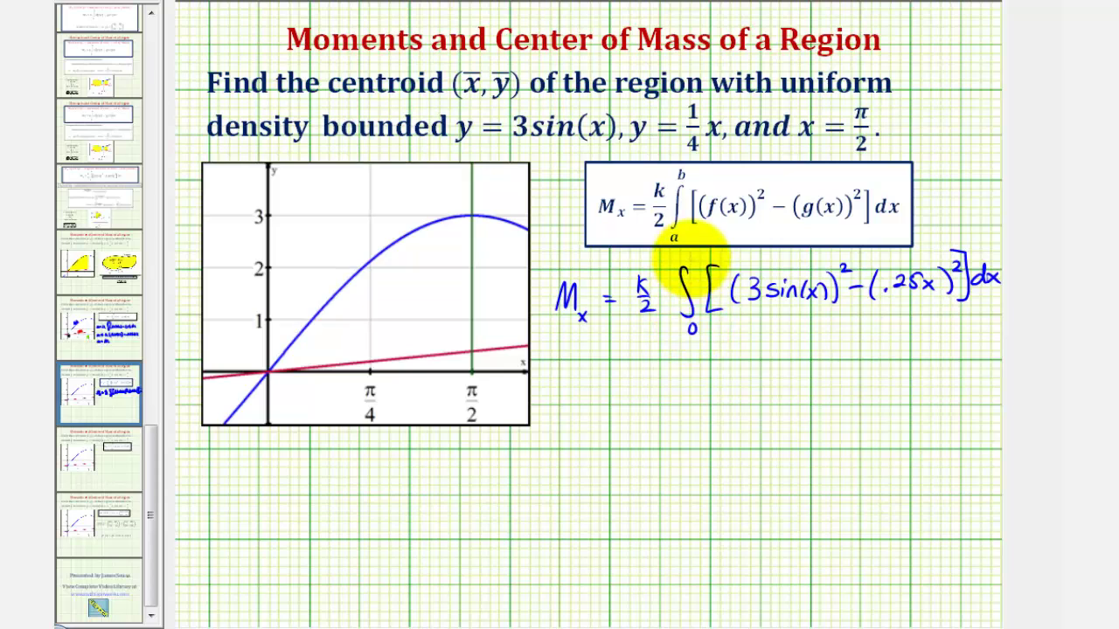